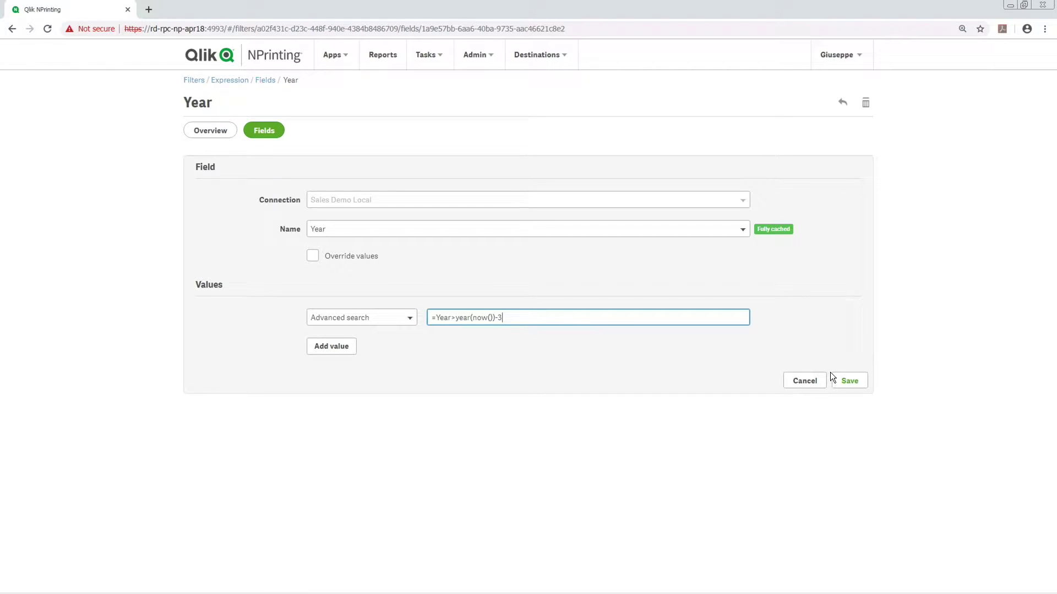
# Save the Year field with the advanced search value =Year>year(now())-3.
pyautogui.click(842, 380)
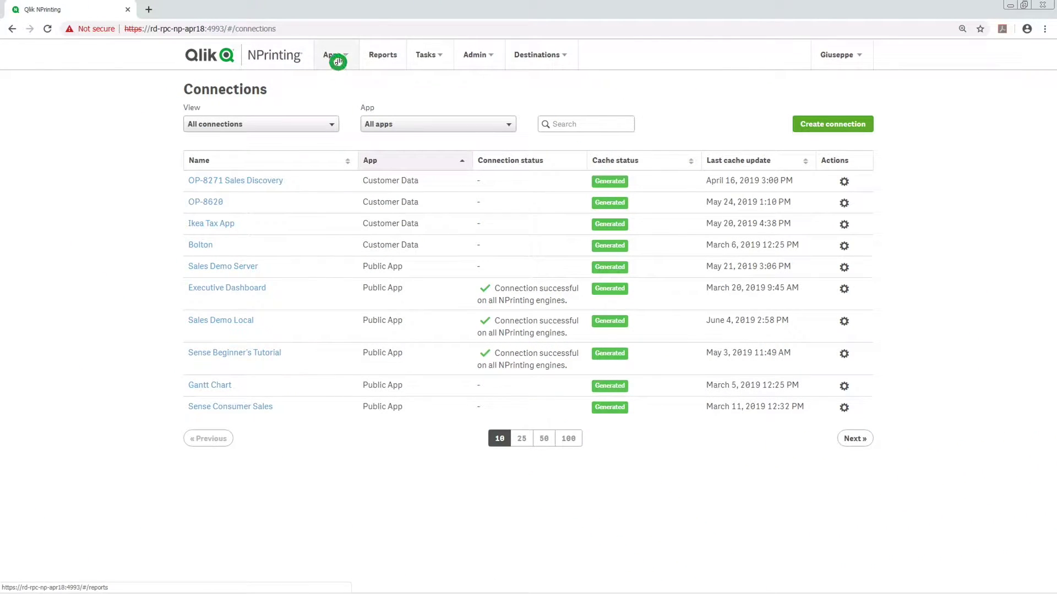
# Create a filter named 'Filter for Salesman' for Public App.
pyautogui.click(332, 55)
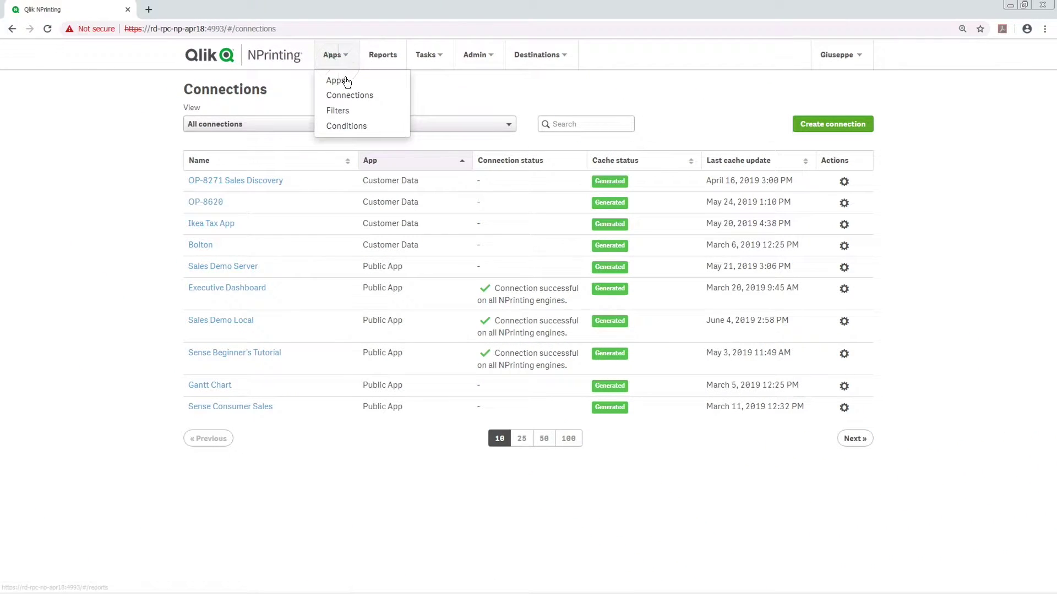
pyautogui.click(349, 110)
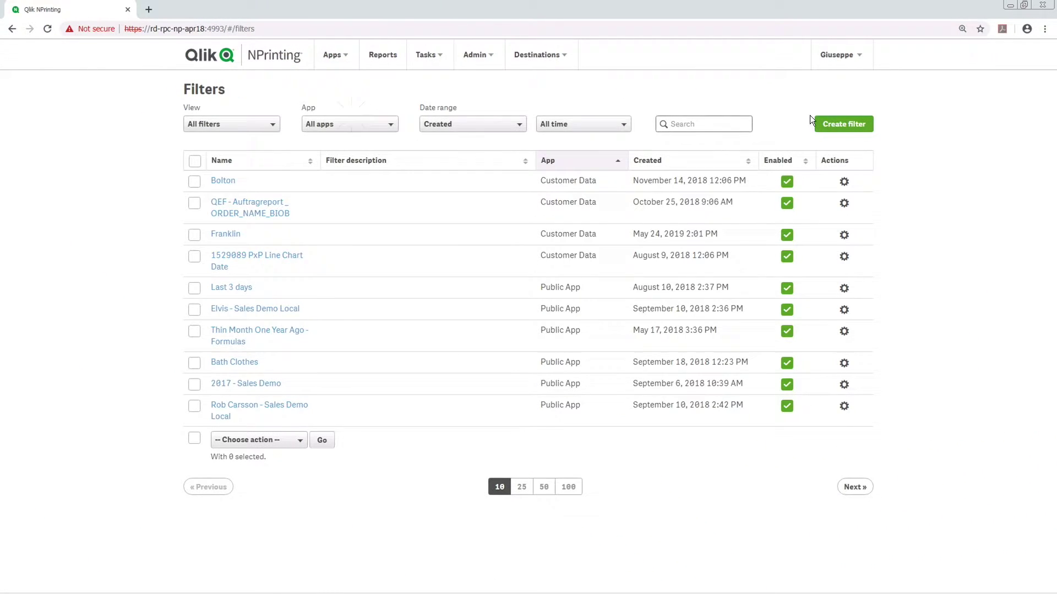
pyautogui.click(837, 123)
pyautogui.click(497, 173)
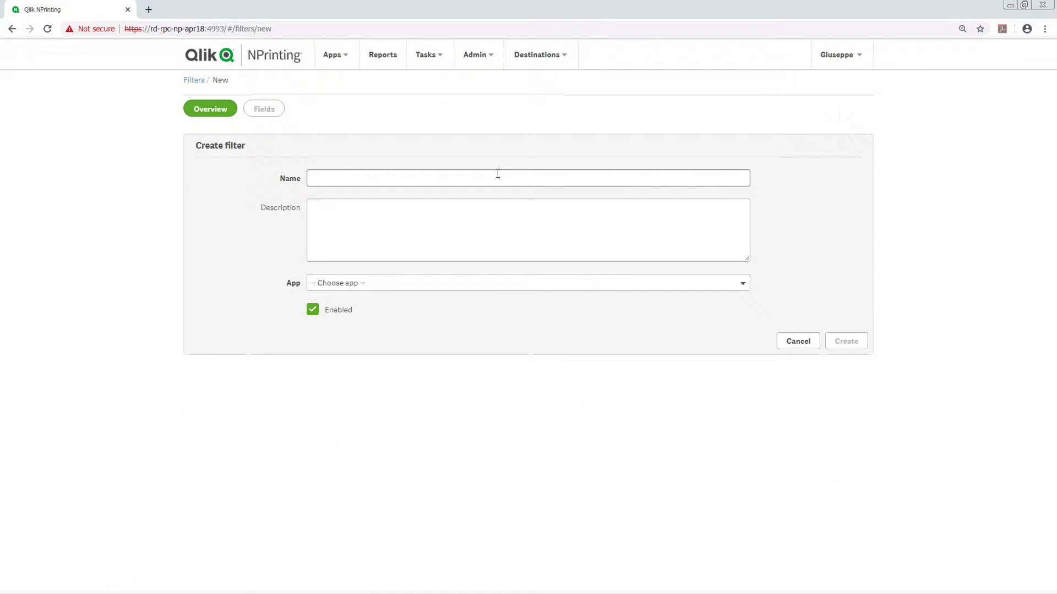
pyautogui.write('Filter for Salesman')
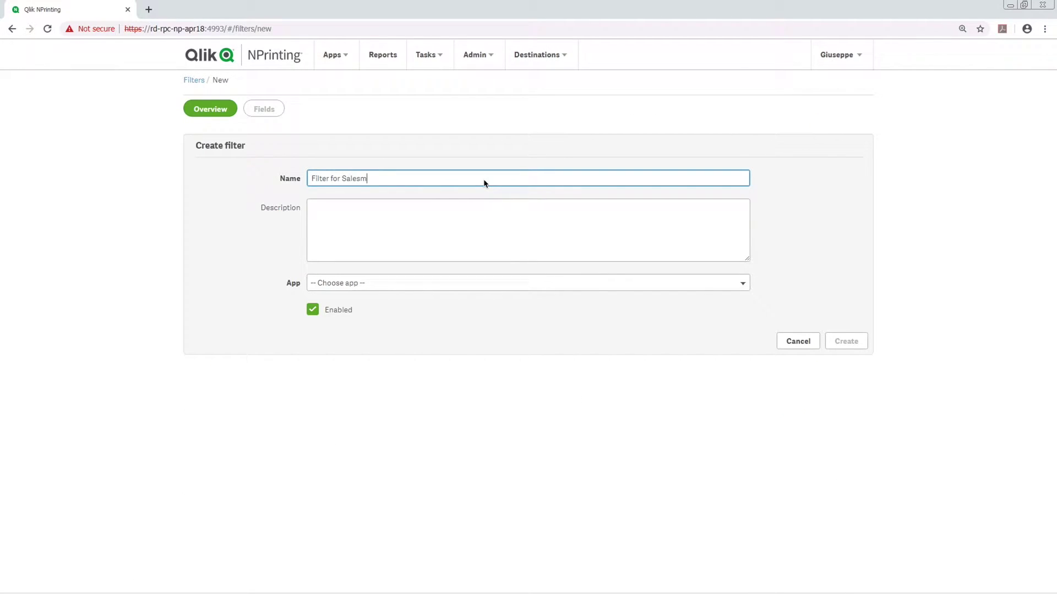
pyautogui.click(424, 282)
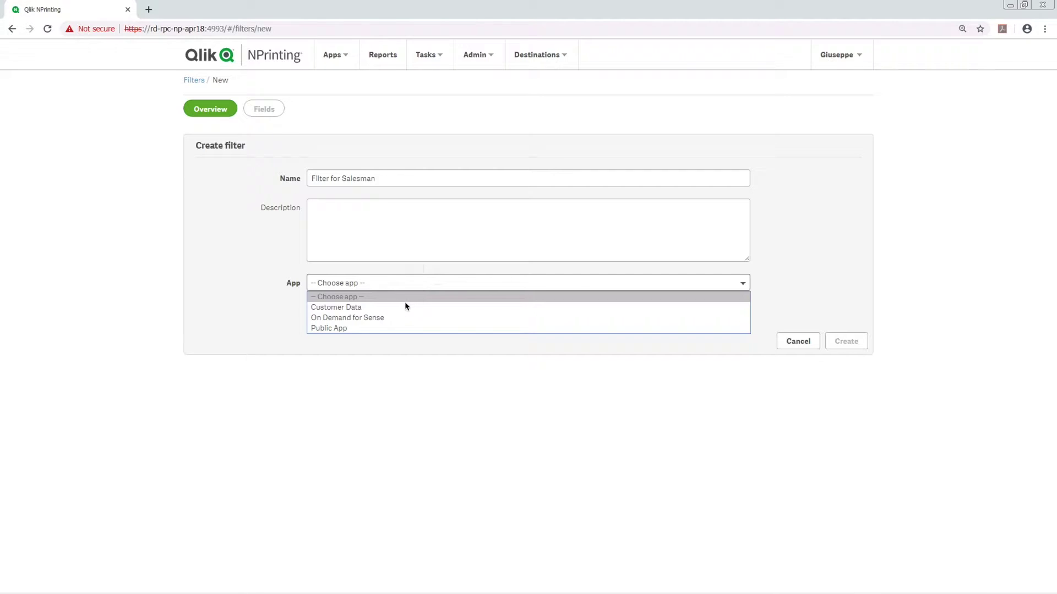
pyautogui.click(374, 329)
pyautogui.click(858, 343)
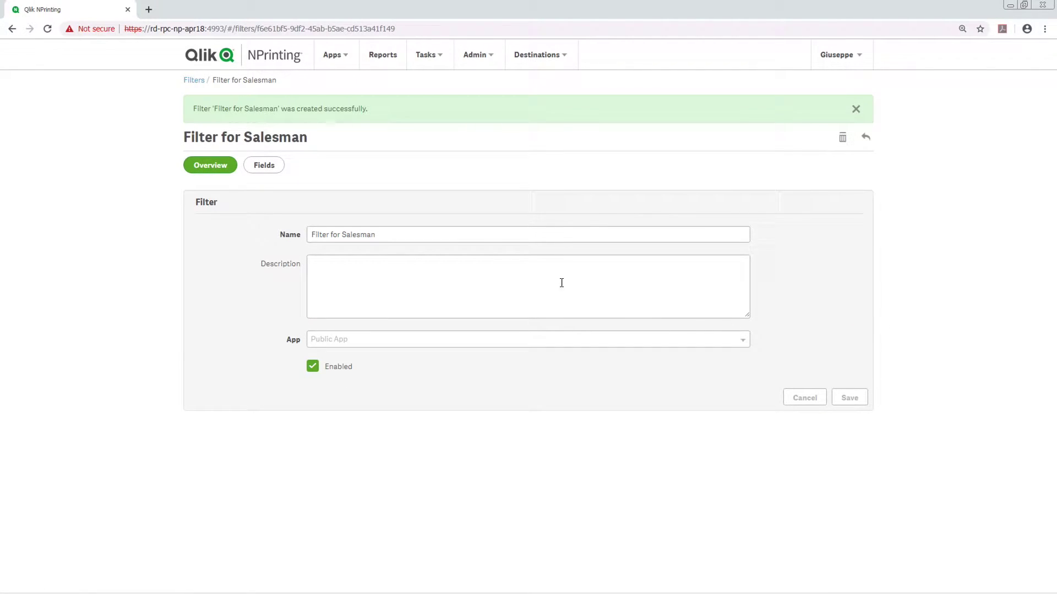
# Add a field to the filter with connection Sales Demo Local and field Salesman.
pyautogui.click(263, 165)
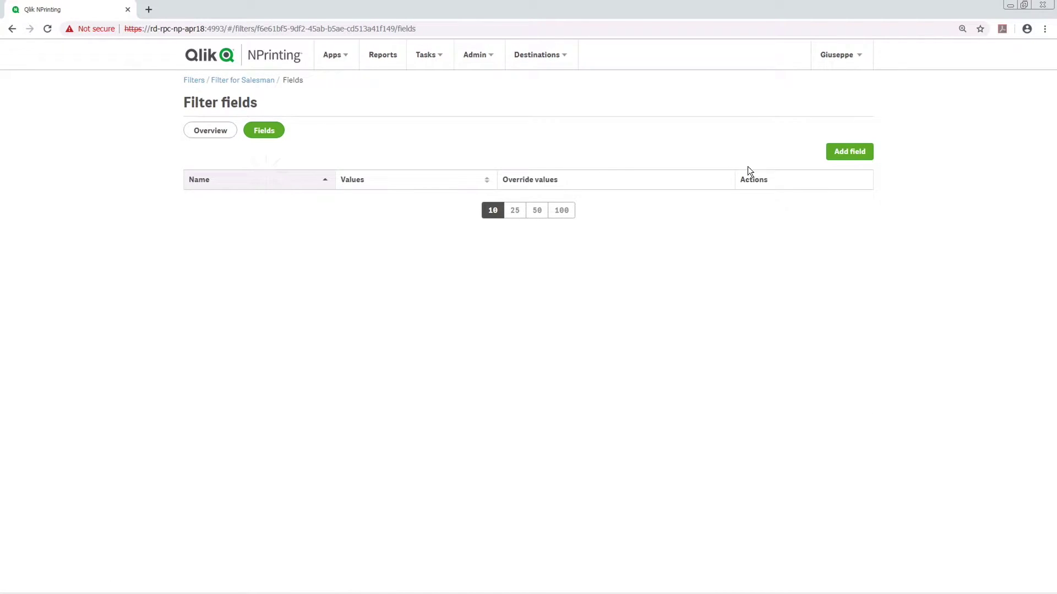
pyautogui.click(842, 153)
pyautogui.click(518, 181)
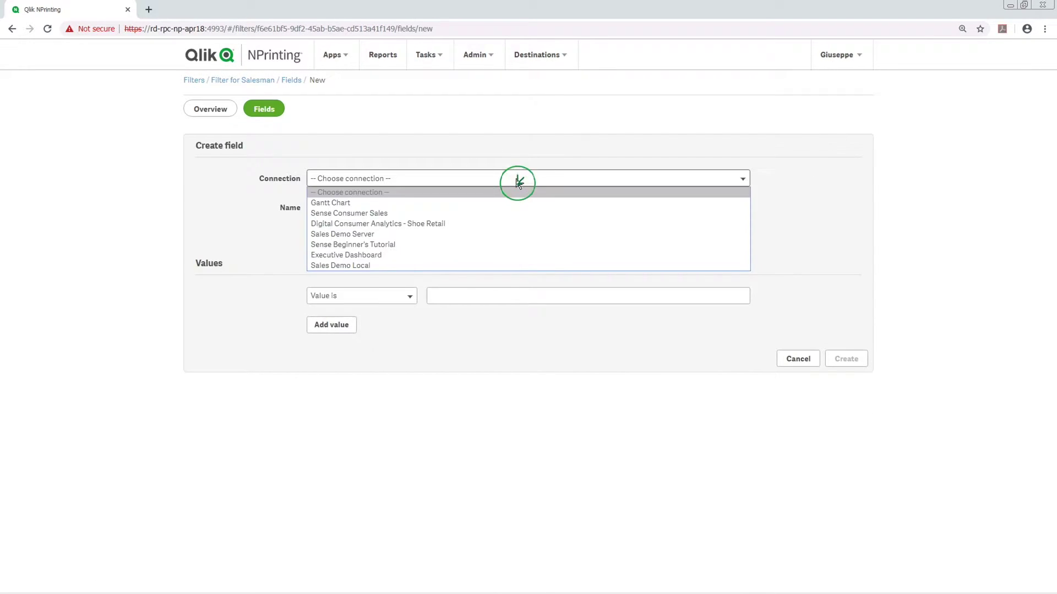
pyautogui.click(380, 266)
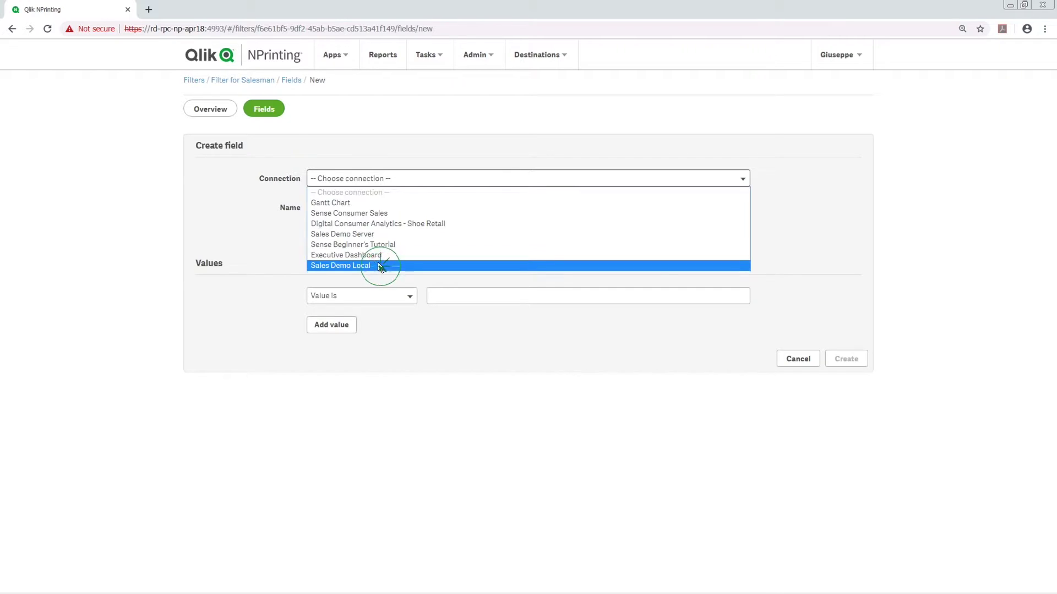
pyautogui.click(384, 204)
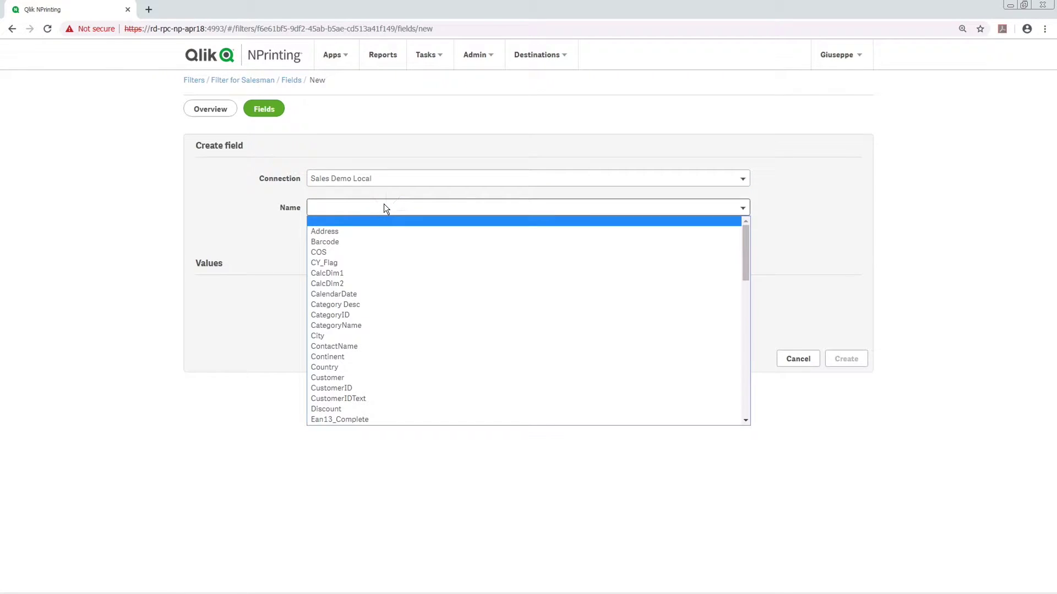
pyautogui.moveTo(744, 250); pyautogui.dragTo(741, 355)
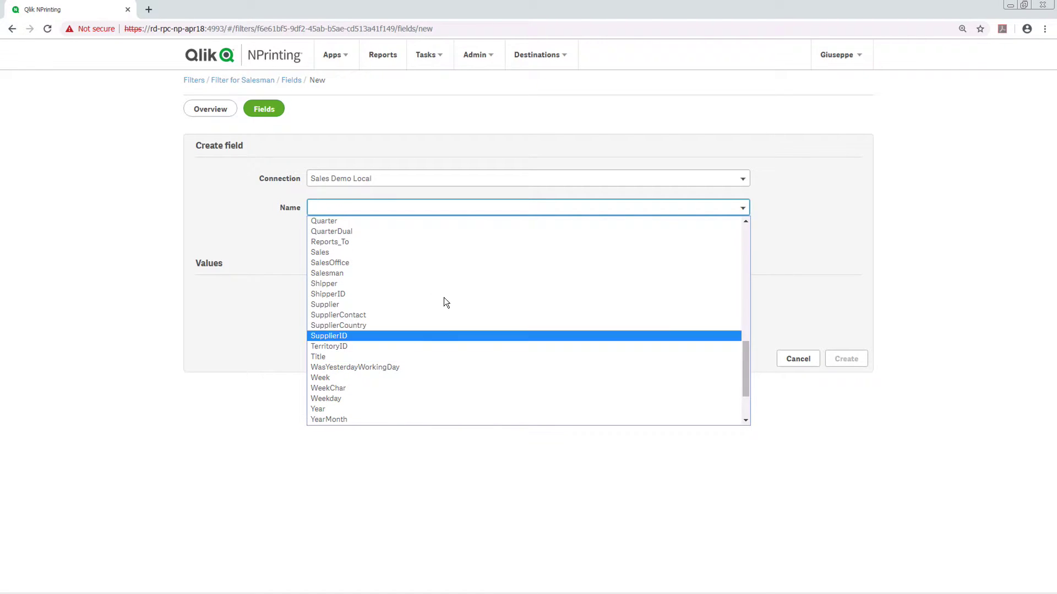
pyautogui.click(384, 273)
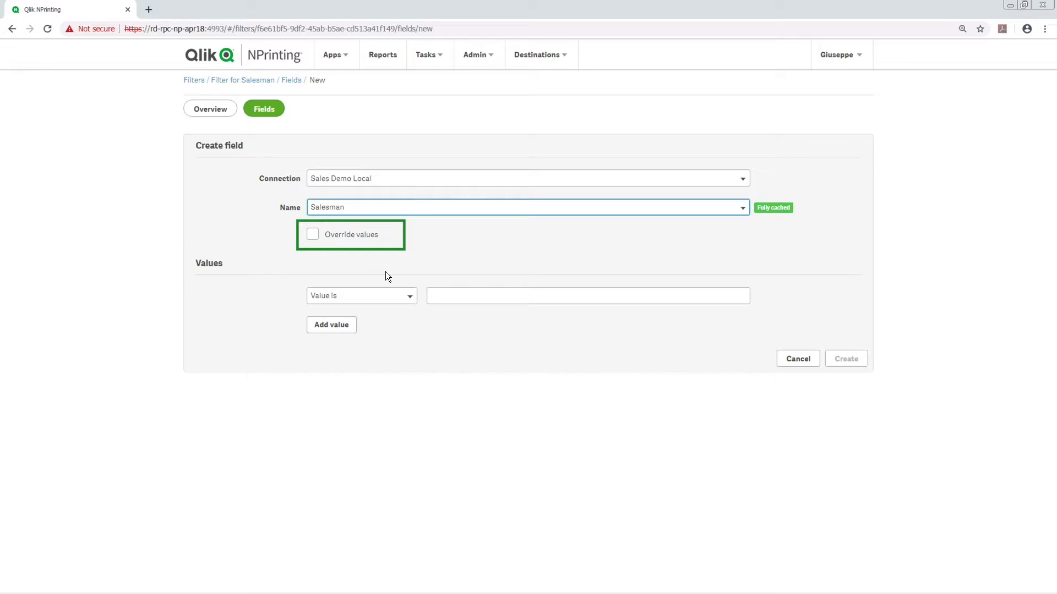
# Change the Salesman field's value type to Advanced search.
pyautogui.click(366, 297)
pyautogui.click(338, 355)
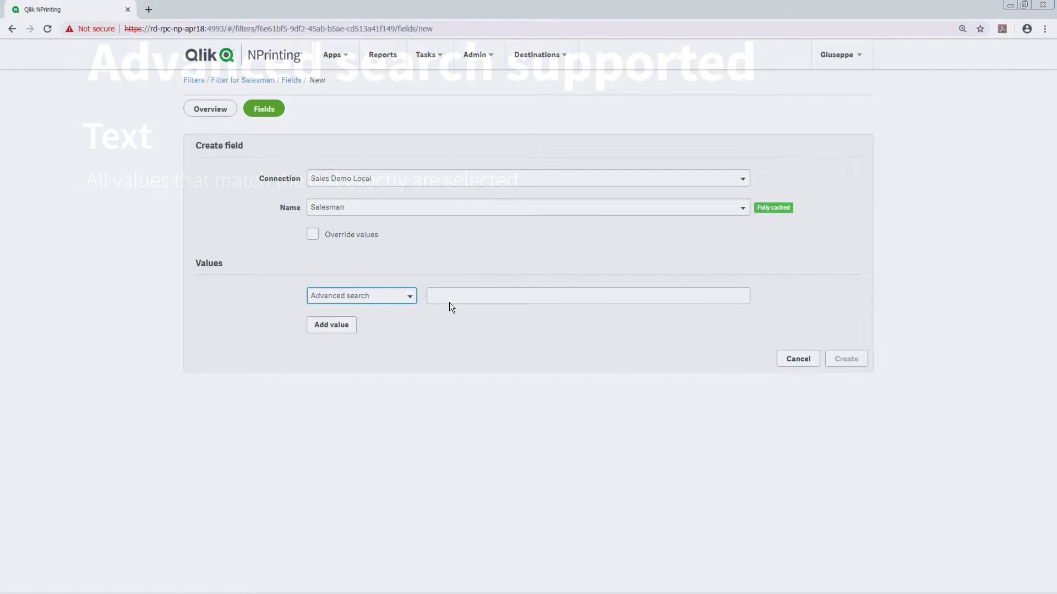
# Create the Salesman field with a salesman's full name as value, then retype it as 'Elv*'.
pyautogui.click(455, 298)
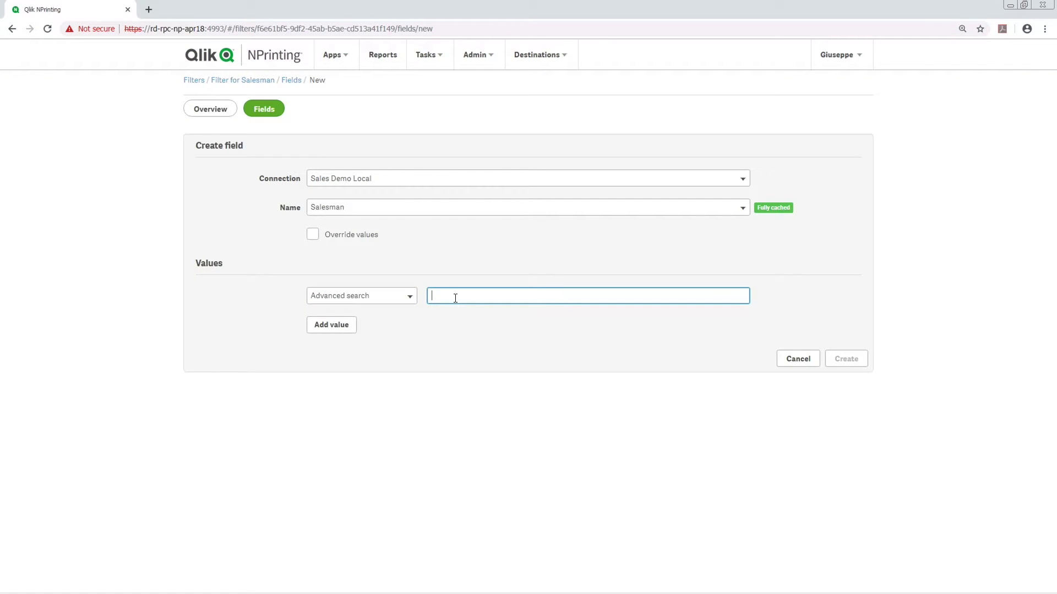
pyautogui.write('Elvis Presley')
pyautogui.click(846, 360)
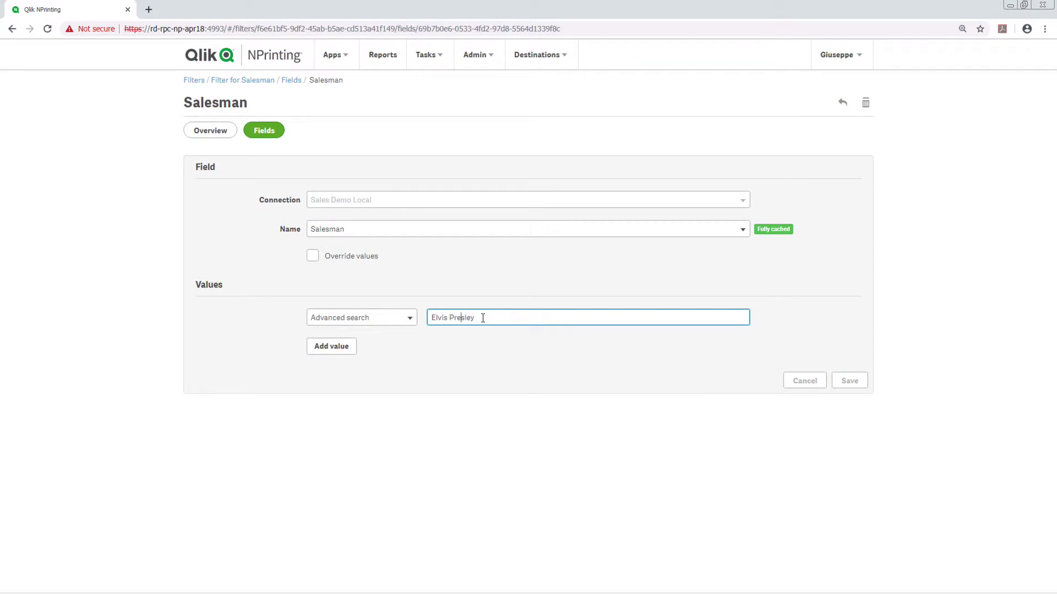
pyautogui.moveTo(481, 318); pyautogui.dragTo(437, 317)
pyautogui.write('lv')
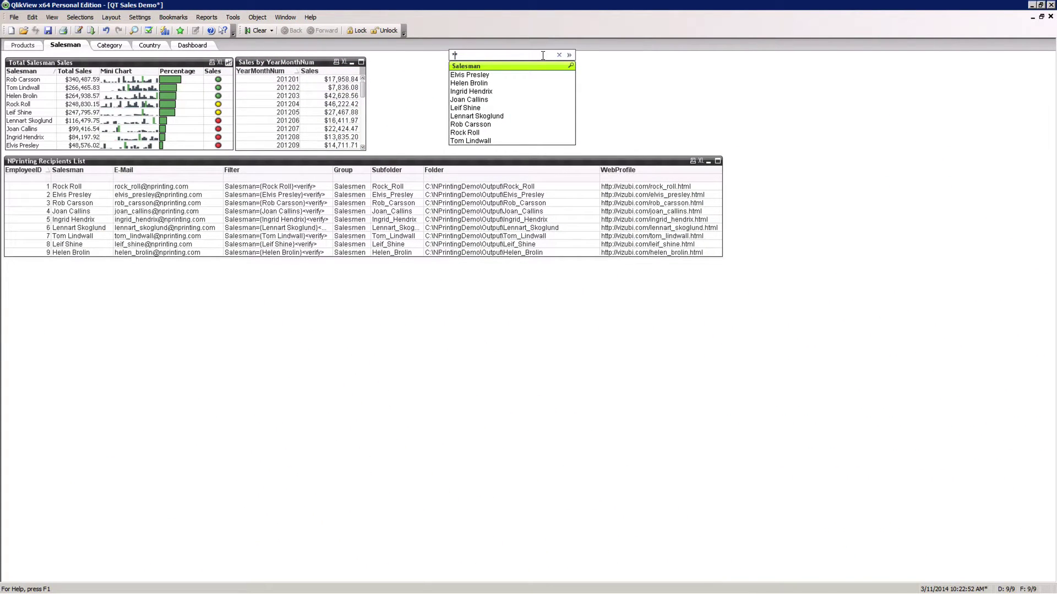
# Search QlikView's Salesman list for 'Elv' to confirm it matches a single salesman.
pyautogui.write('Elvis Presle?')
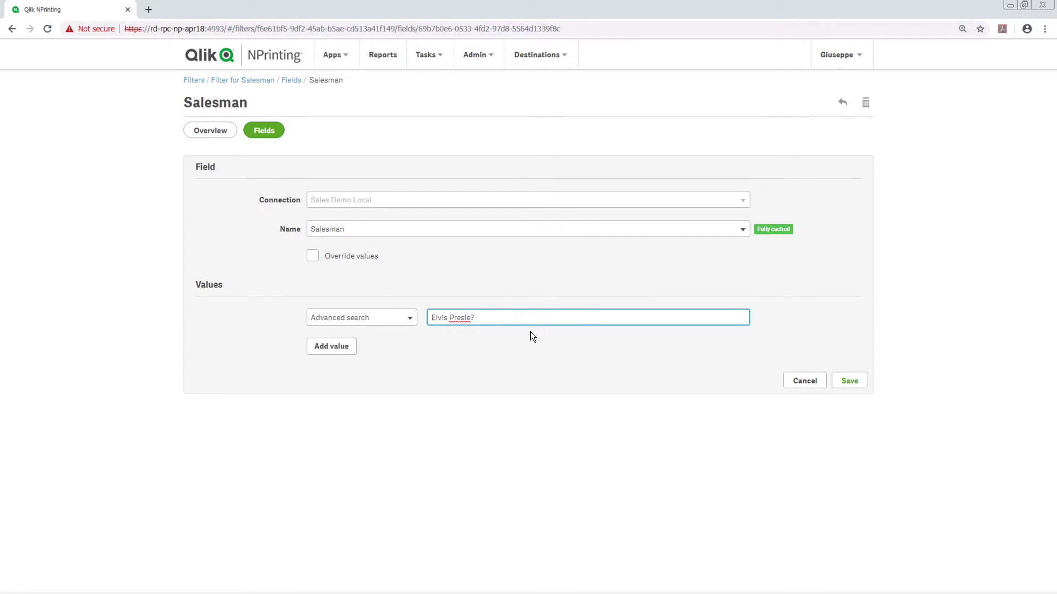
pyautogui.click(530, 332)
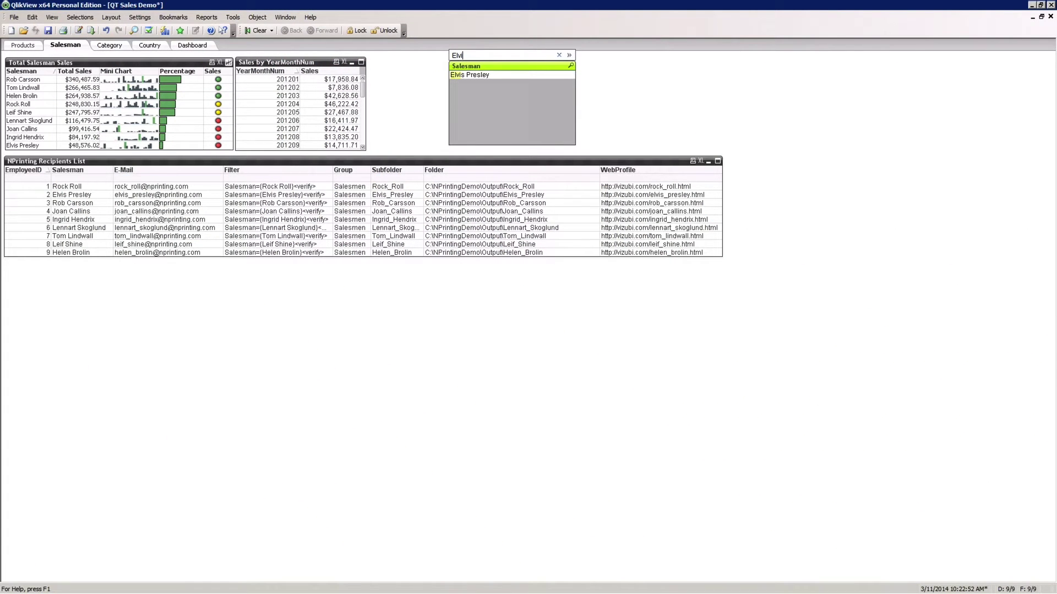
# Test the single-character wildcard pattern '?resley' in QlikView's Salesman search, matching no one.
pyautogui.write('?')
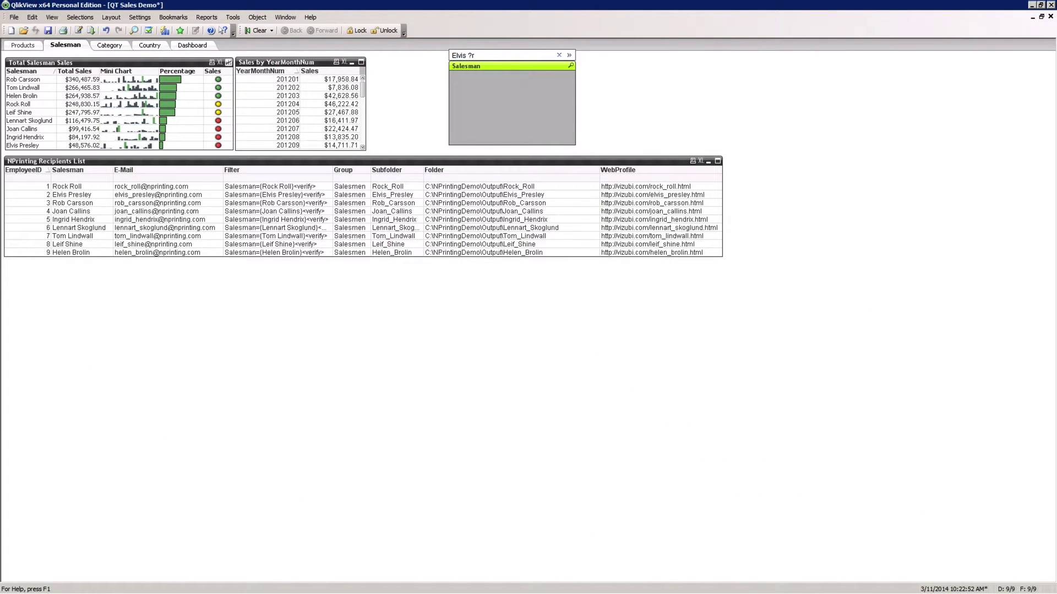
pyautogui.write('resley')
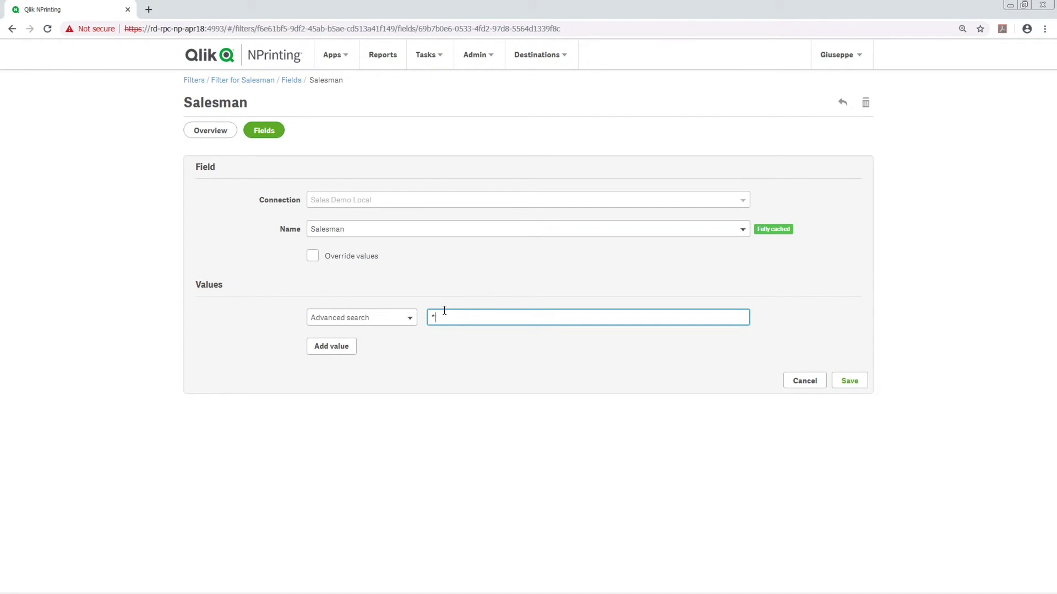
# Enter '*^p*' as the Salesman field's advanced search value.
pyautogui.write('^')
pyautogui.write('p')
pyautogui.write('*')
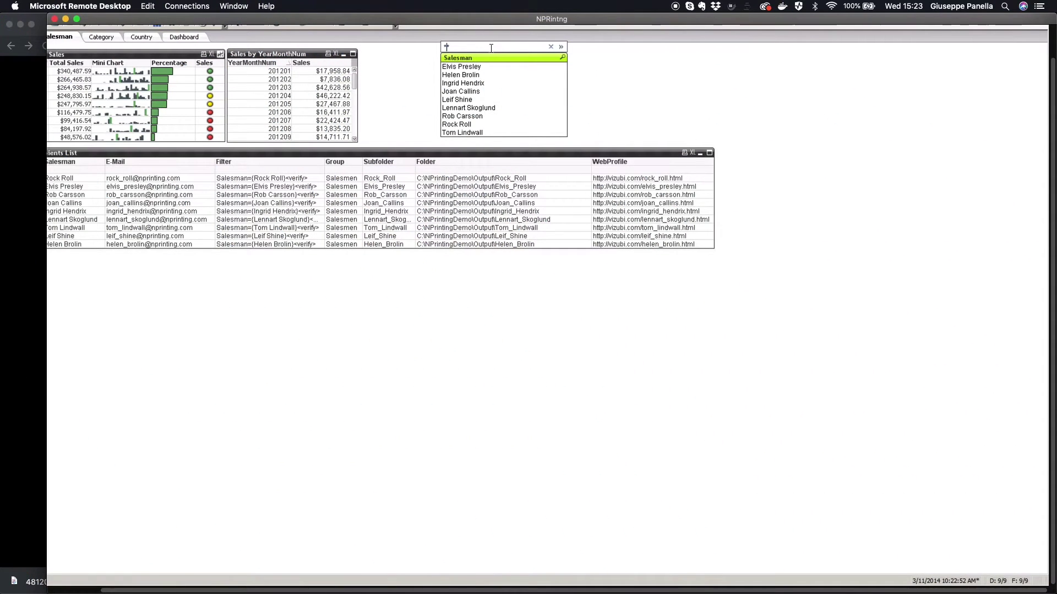
# Search QlikView's Salesman list with '*p' and pick the single matching salesman.
pyautogui.write('*p')
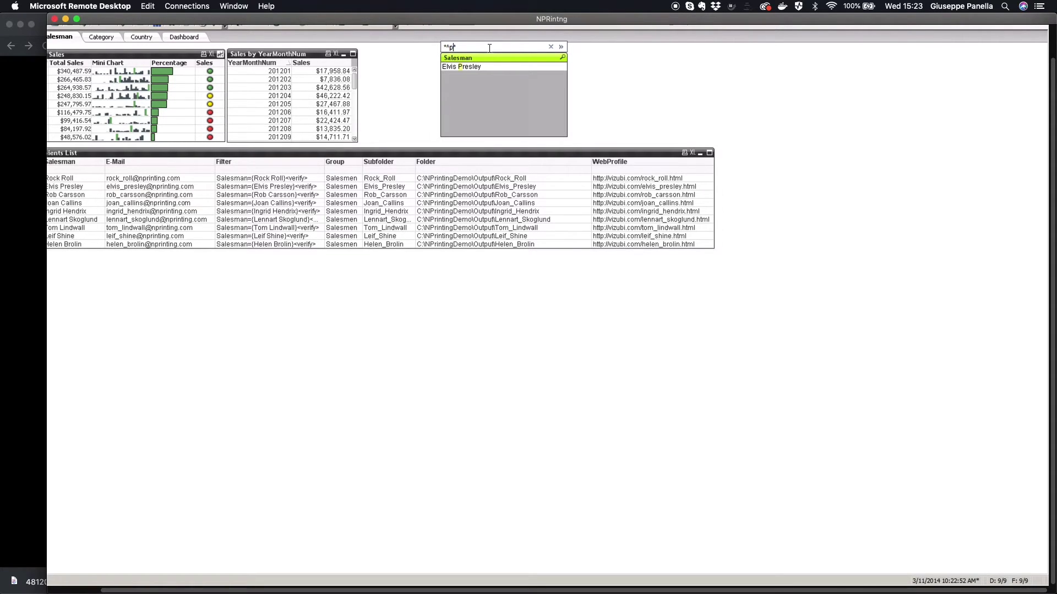
pyautogui.click(462, 66)
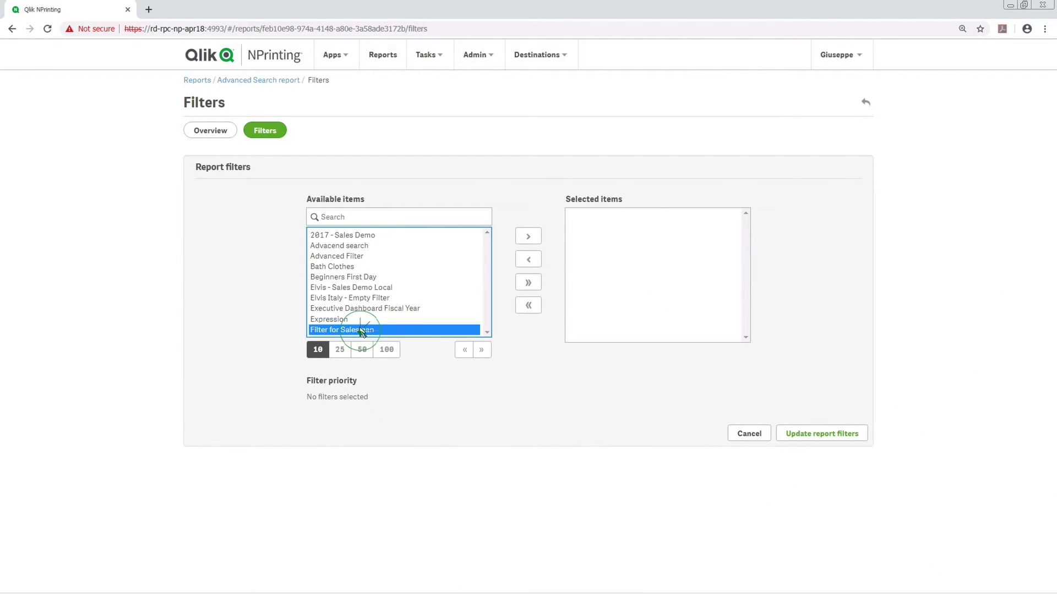
# Apply Filter for Salesman to the Advanced Search report and open its Excel template.
pyautogui.click(524, 240)
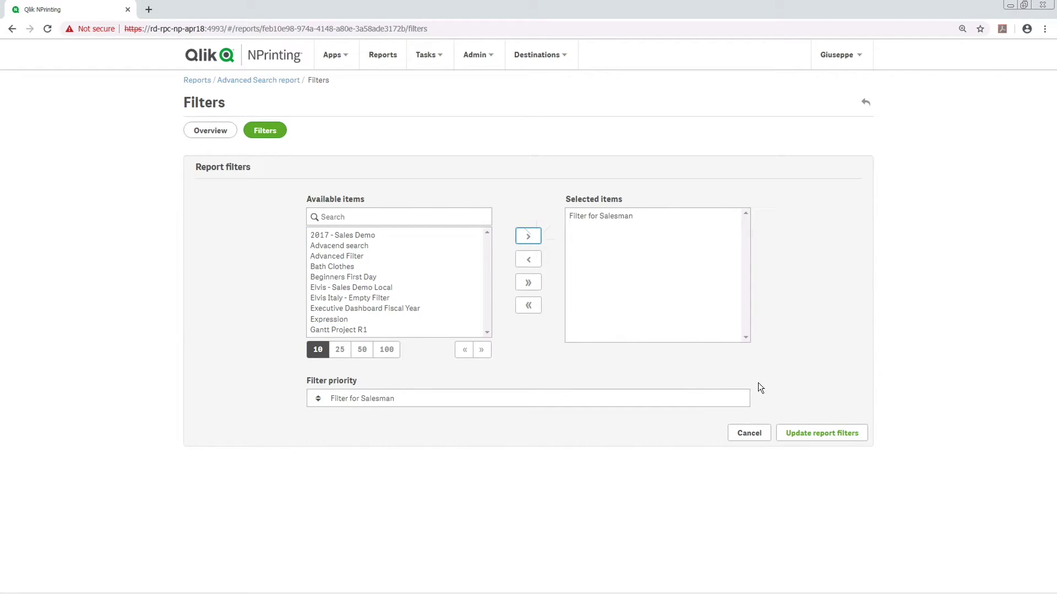
pyautogui.click(820, 435)
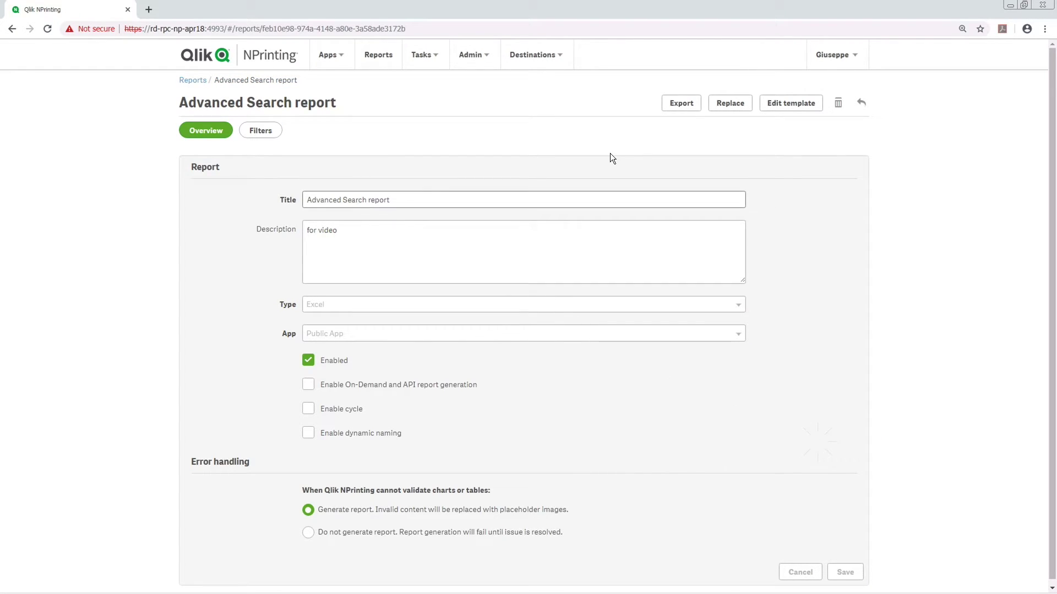
pyautogui.click(785, 104)
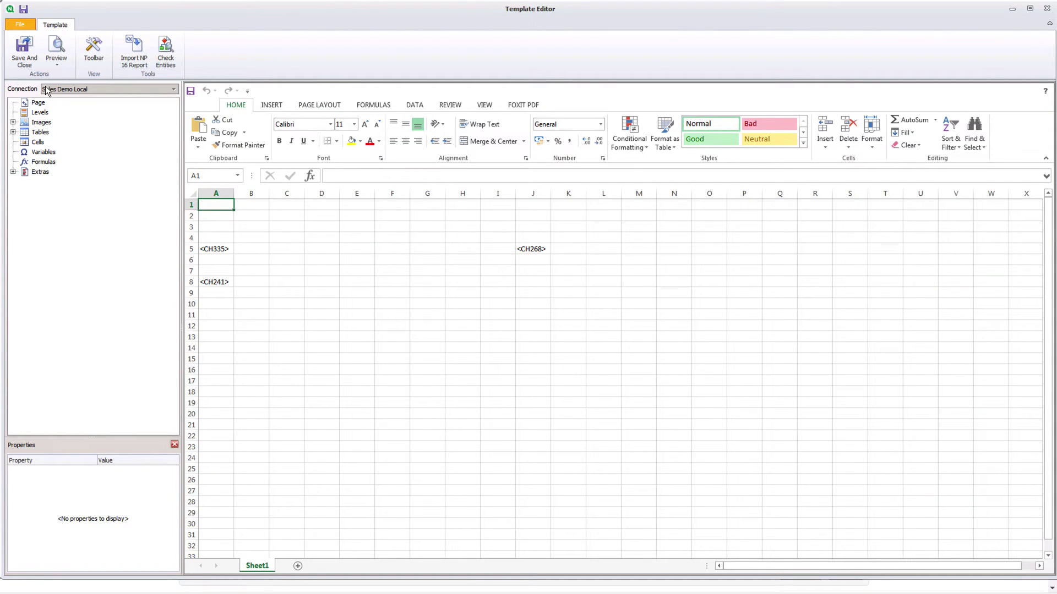
# Preview the report in Excel, with charts and table showing only Elvis Presley's sales.
pyautogui.click(56, 48)
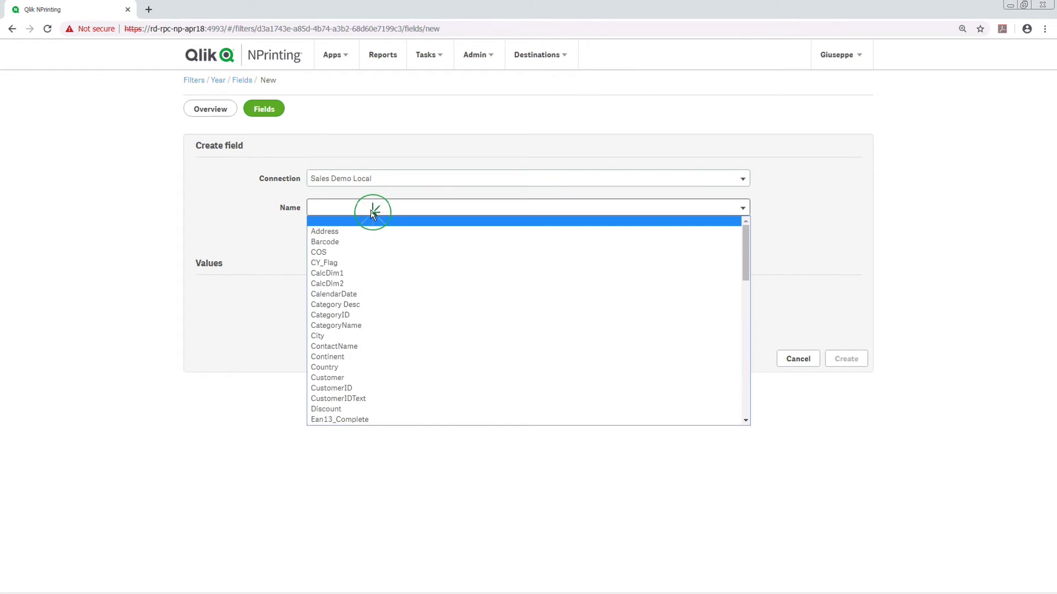
# Choose the Year field with an Advanced search value of >2015 <2018.
pyautogui.scroll(-10, 384, 332)
pyautogui.click(349, 421)
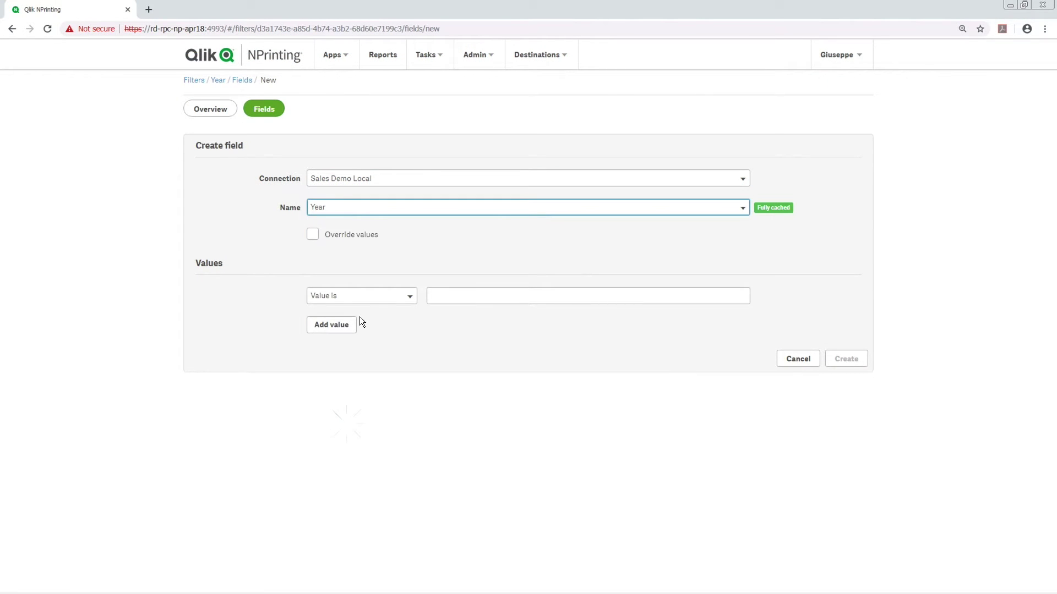
pyautogui.click(363, 296)
pyautogui.click(370, 351)
pyautogui.click(464, 297)
pyautogui.write('>')
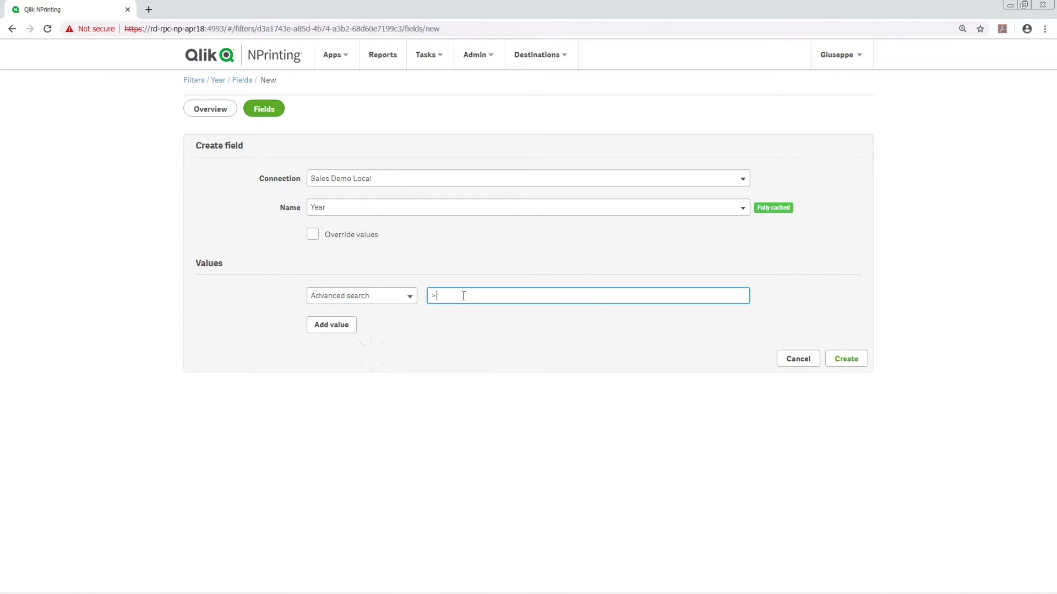
pyautogui.write('2015 <')
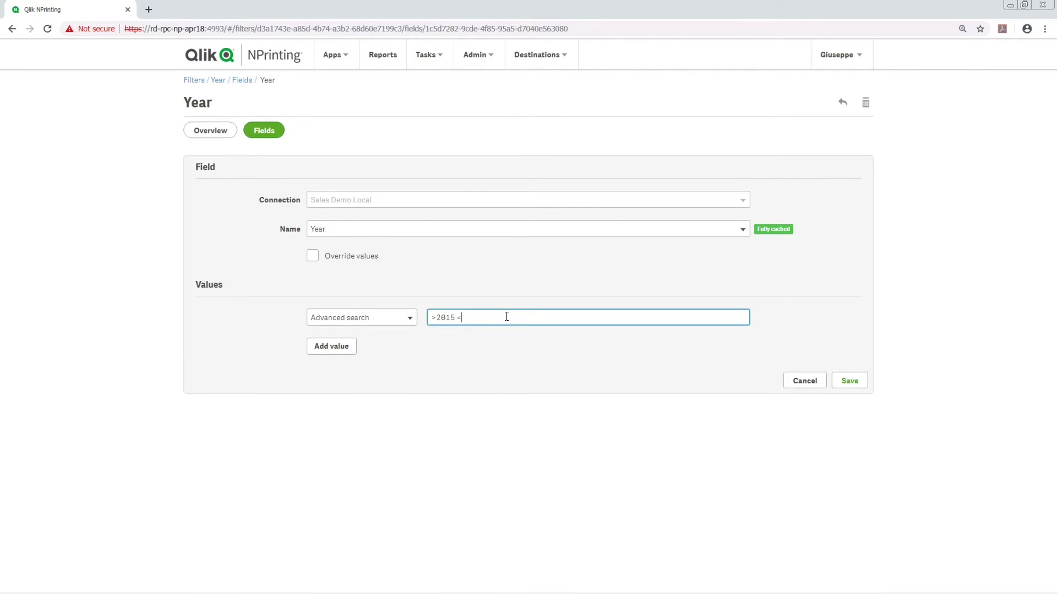
pyautogui.write('2018')
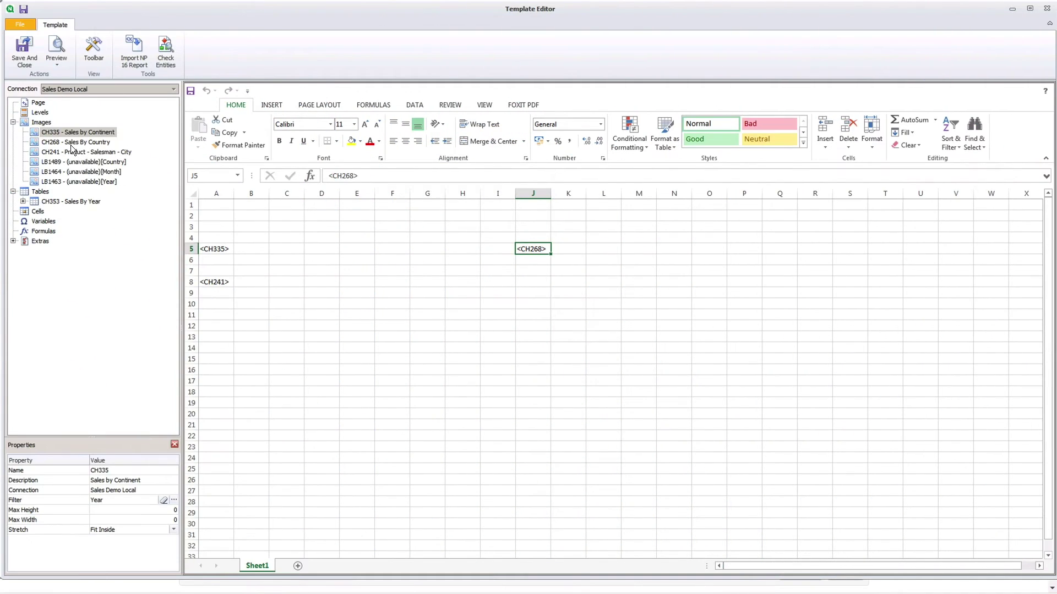
# Apply the Year filter to the CH268 - Sales By Country chart and preview it in Excel.
pyautogui.click(71, 142)
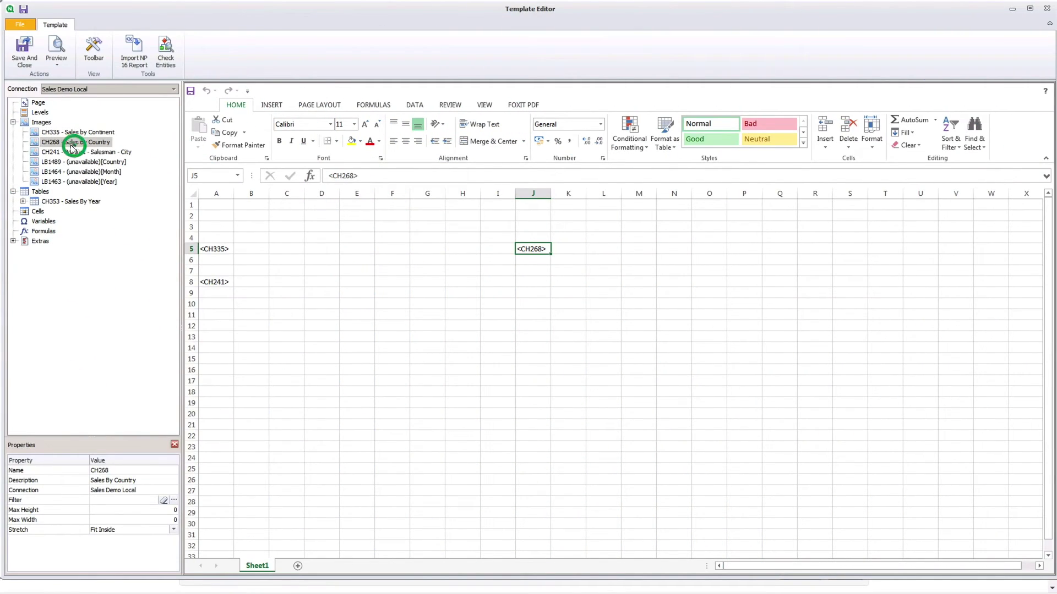
pyautogui.click(174, 500)
pyautogui.click(28, 155)
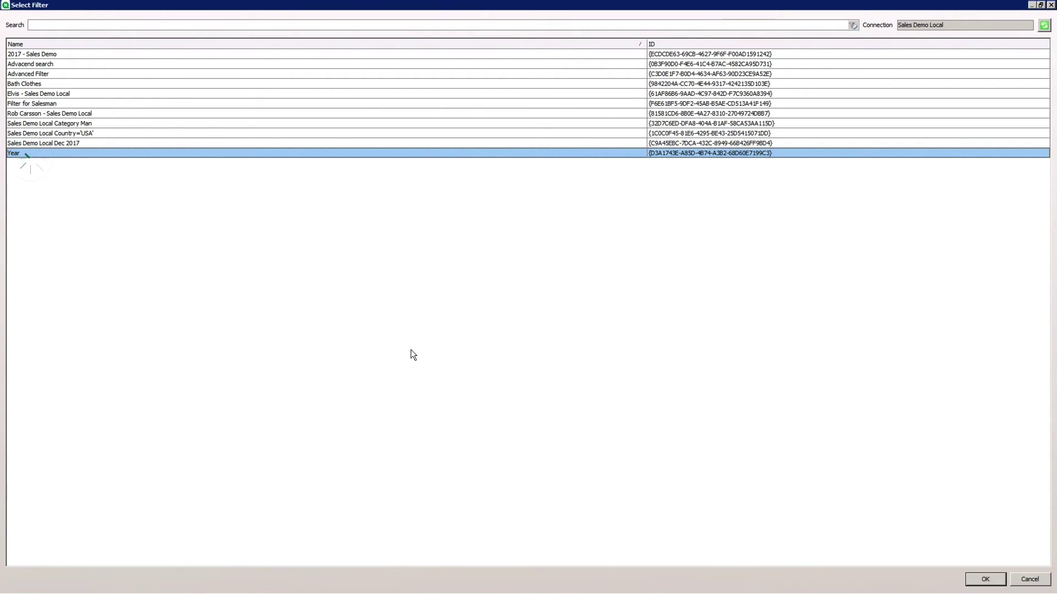
pyautogui.click(972, 580)
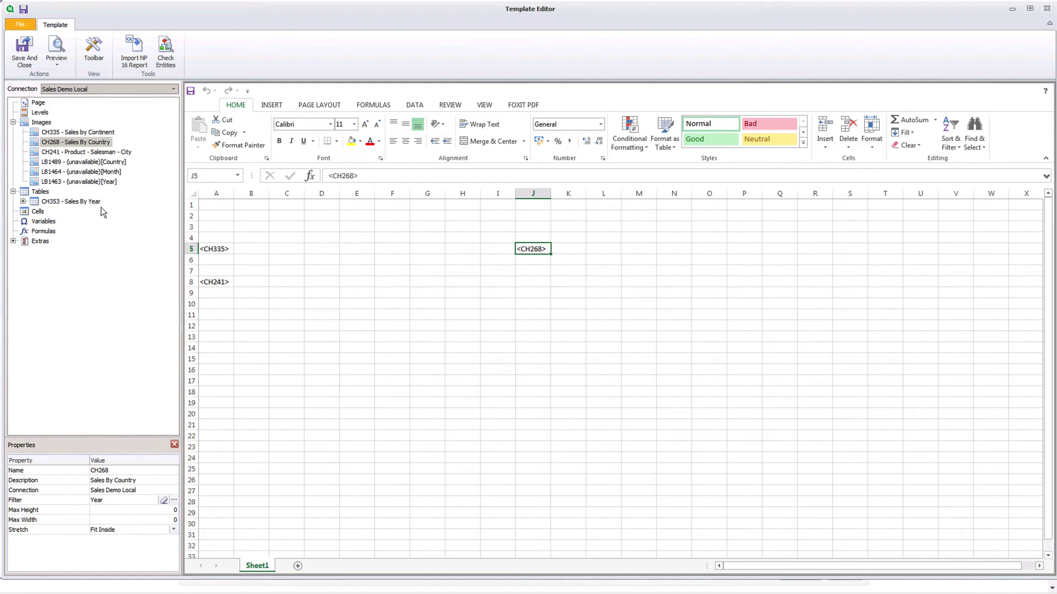
pyautogui.click(56, 51)
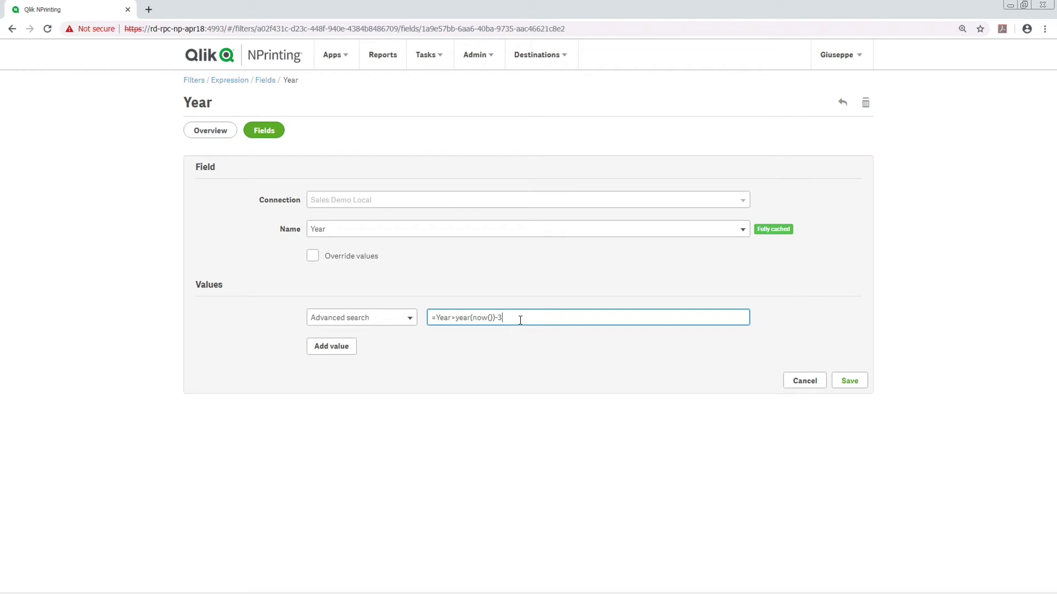
# Save the Year field with the expression =Year>year(now())-3.
pyautogui.click(840, 376)
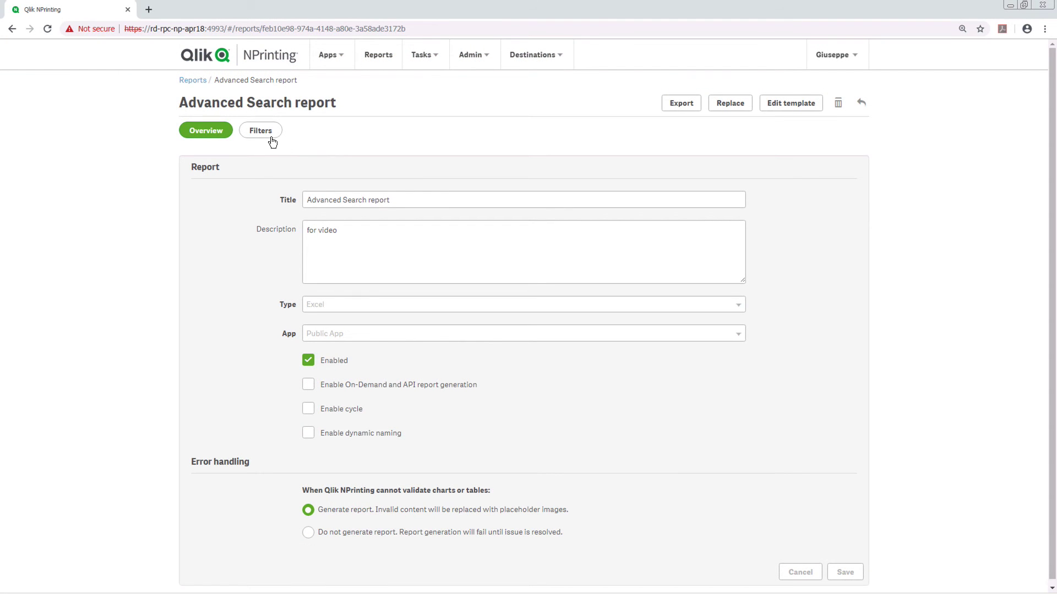
# Add the Expression filter to the Advanced Search report and open its template for editing.
pyautogui.click(265, 130)
pyautogui.click(345, 320)
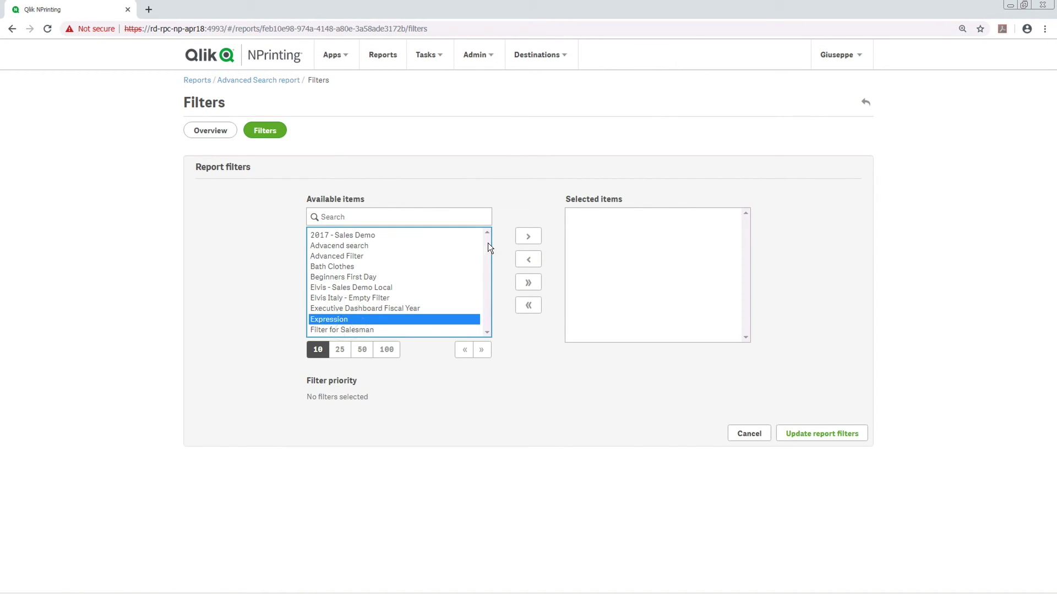
pyautogui.click(527, 237)
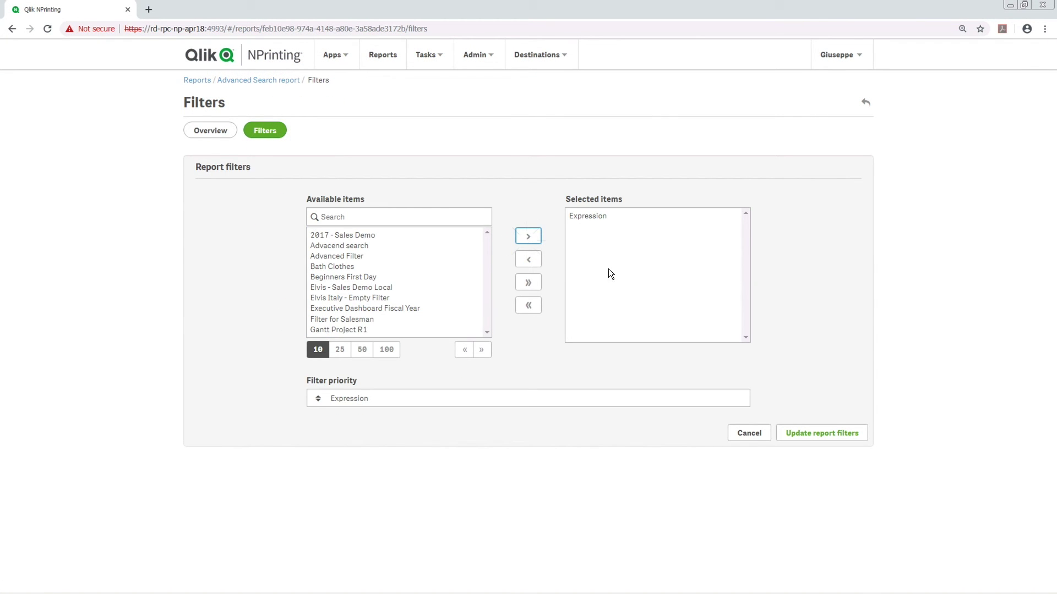
pyautogui.click(823, 434)
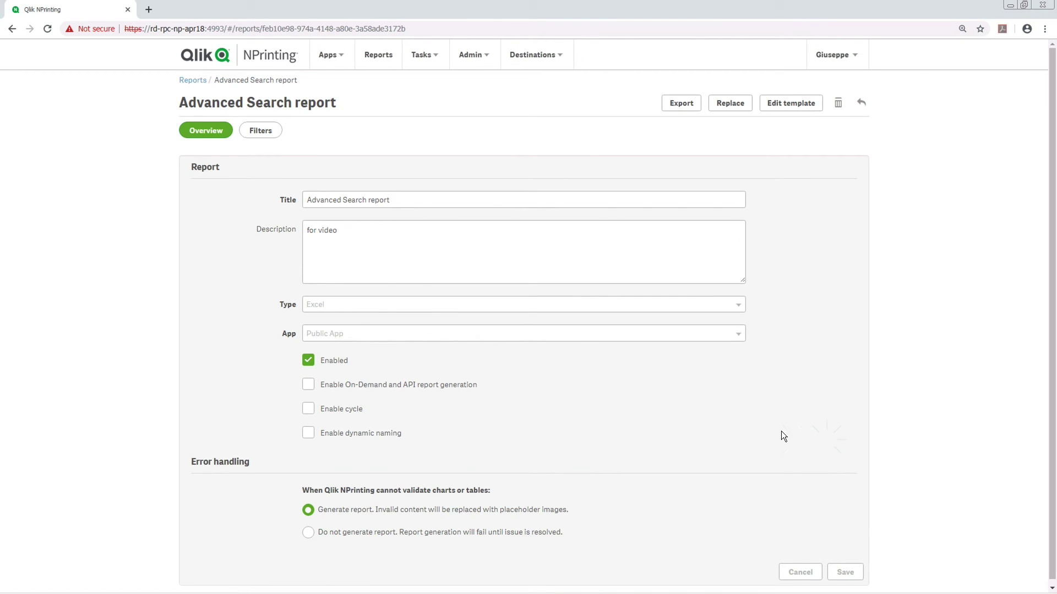
pyautogui.click(783, 106)
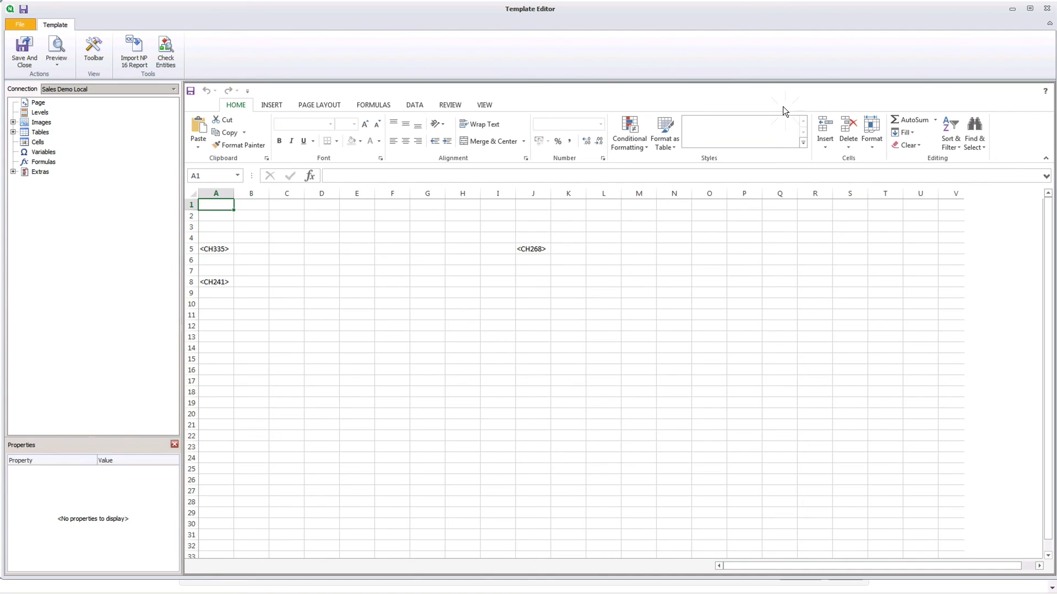
# Preview the Advanced Search report in Excel with charts filtered to 2017 and 2018.
pyautogui.click(63, 49)
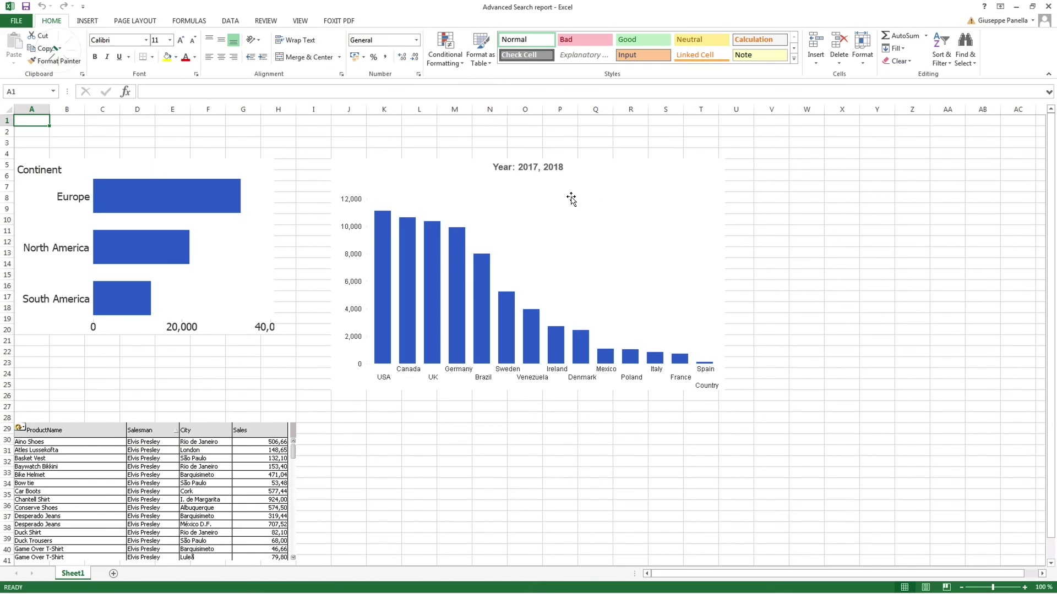